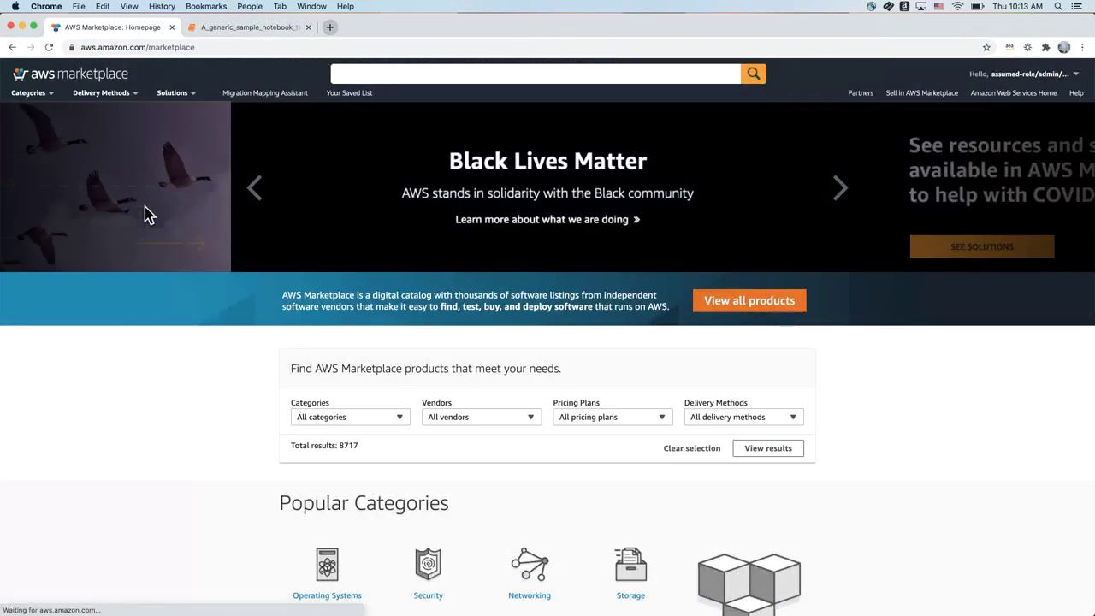
Step: Bring up the Delivery Methods menu on the AWS Marketplace homepage
{"action": "mouse_move", "coordinate": [128, 96]}
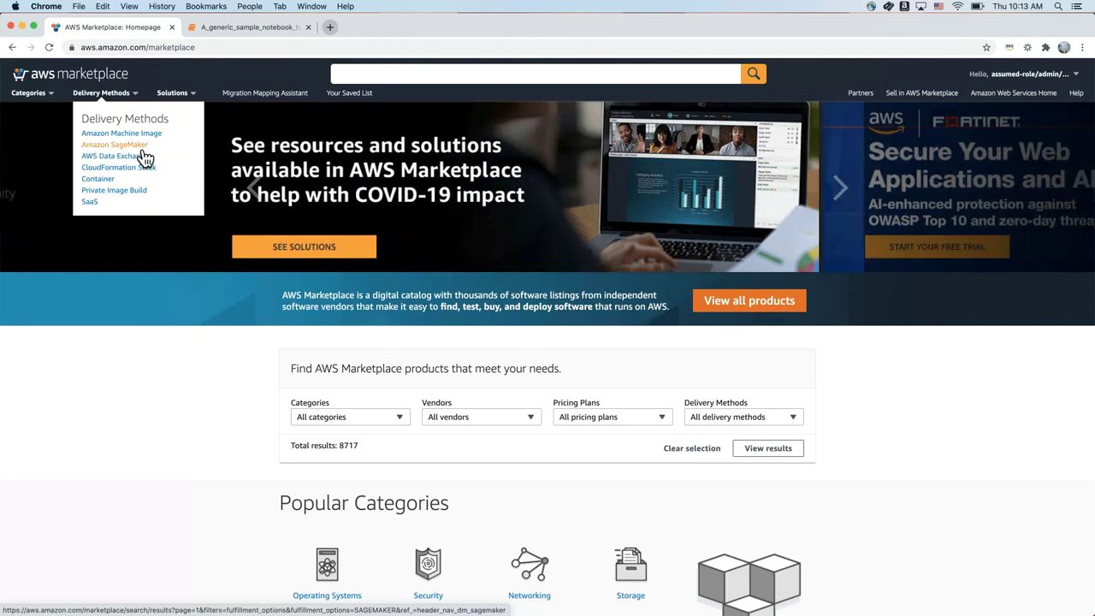
Step: Filter Marketplace products to the Amazon SageMaker delivery method and browse the 393 results
{"action": "left_click", "coordinate": [143, 150]}
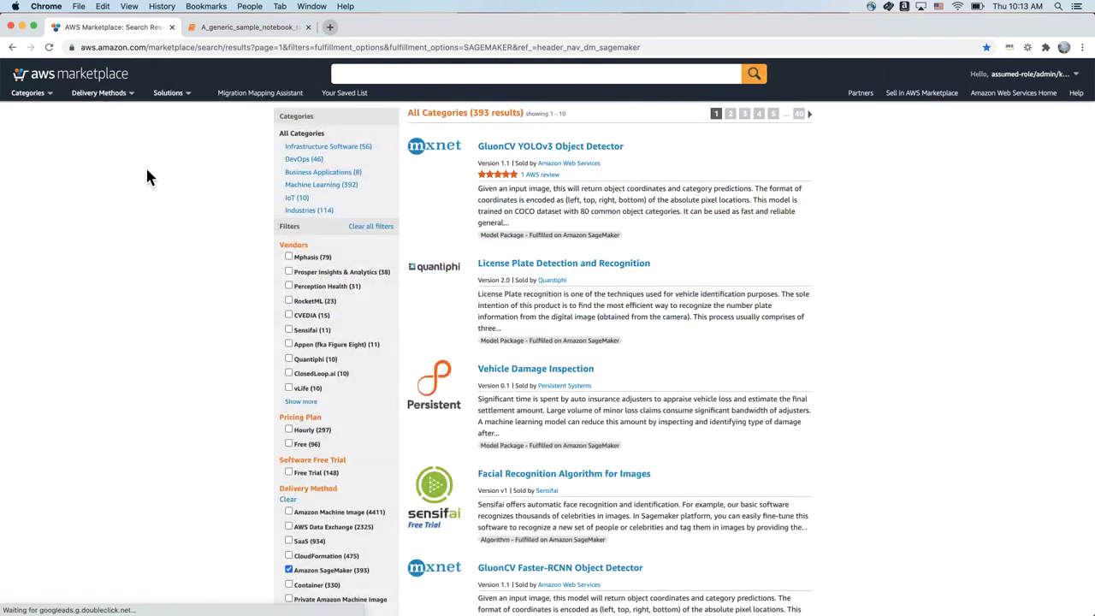
{"action": "scroll", "coordinate": [214, 343], "scroll_direction": "down", "scroll_amount": 5}
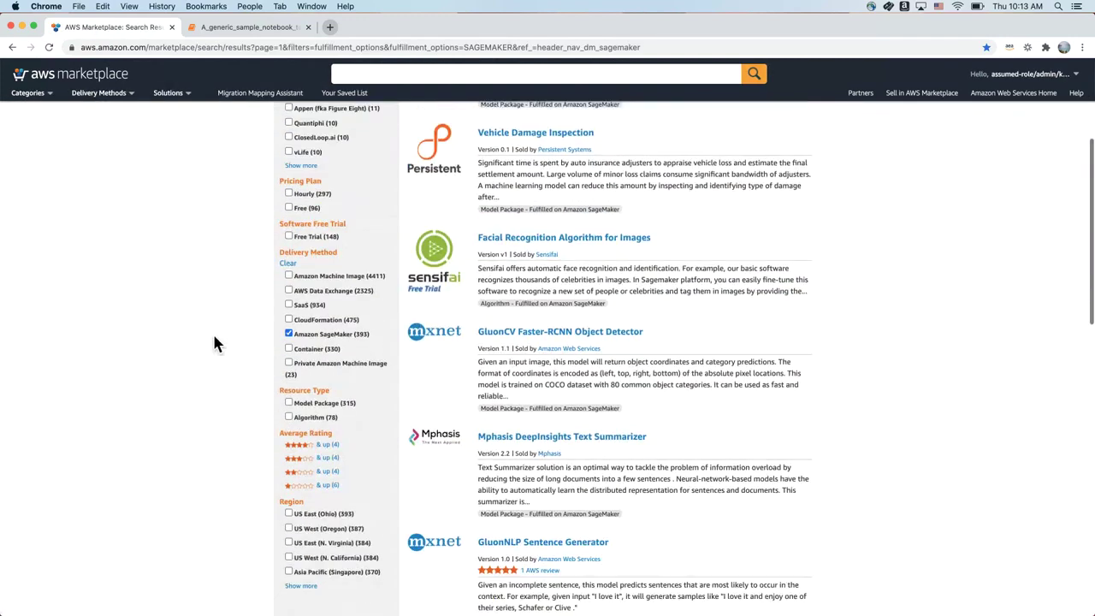
{"action": "scroll", "coordinate": [341, 370], "scroll_direction": "down", "scroll_amount": 1}
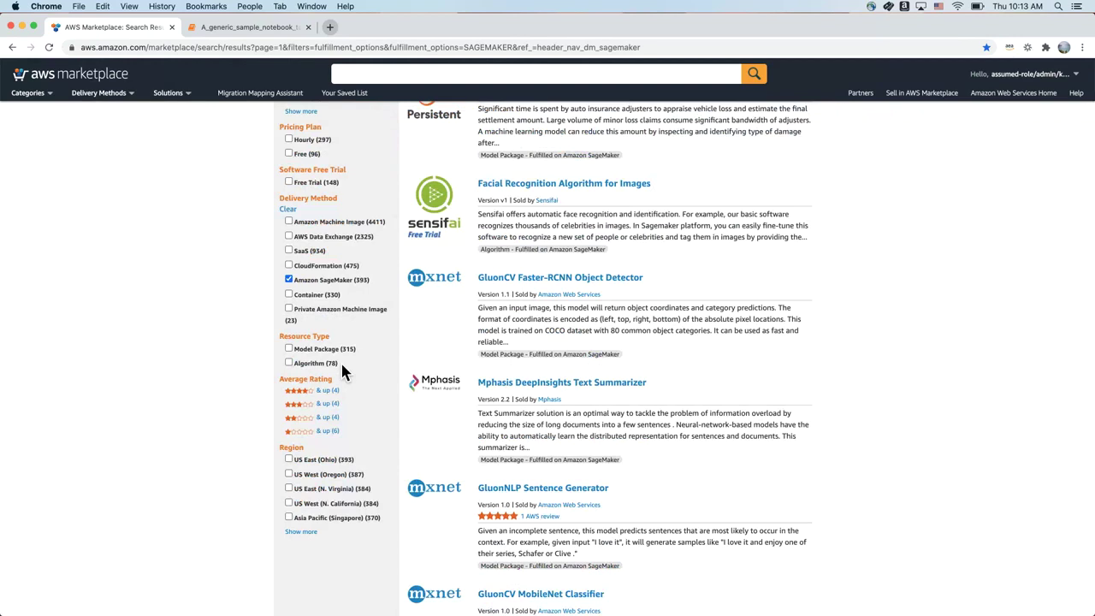
{"action": "scroll", "coordinate": [343, 368], "scroll_direction": "up", "scroll_amount": 6}
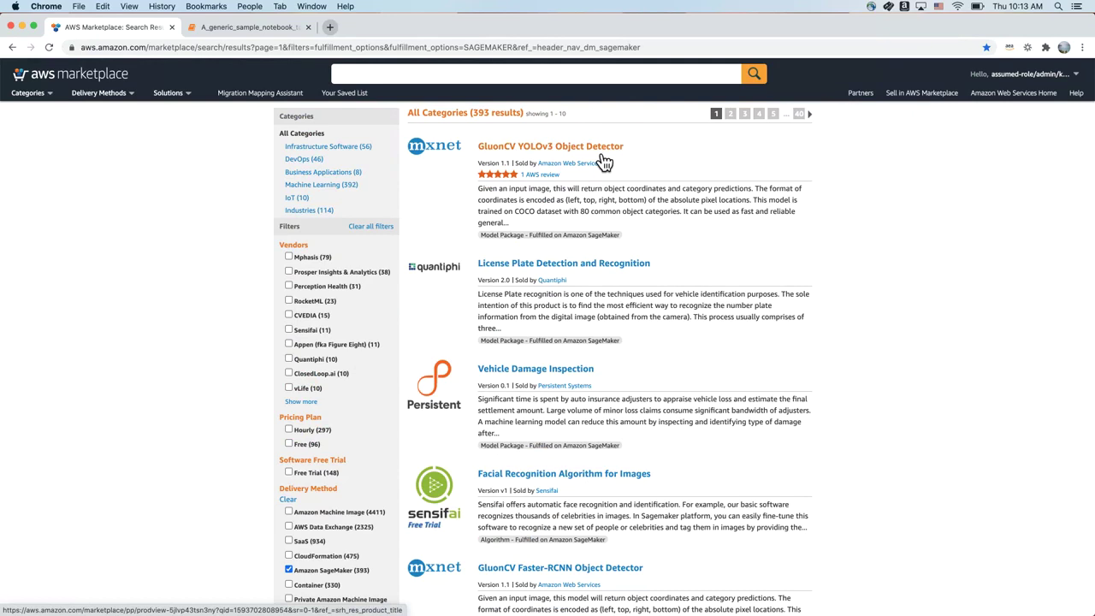
Step: Open the GluonCV YOLOv3 Object Detector listing and start its free product demo
{"action": "left_click", "coordinate": [603, 159]}
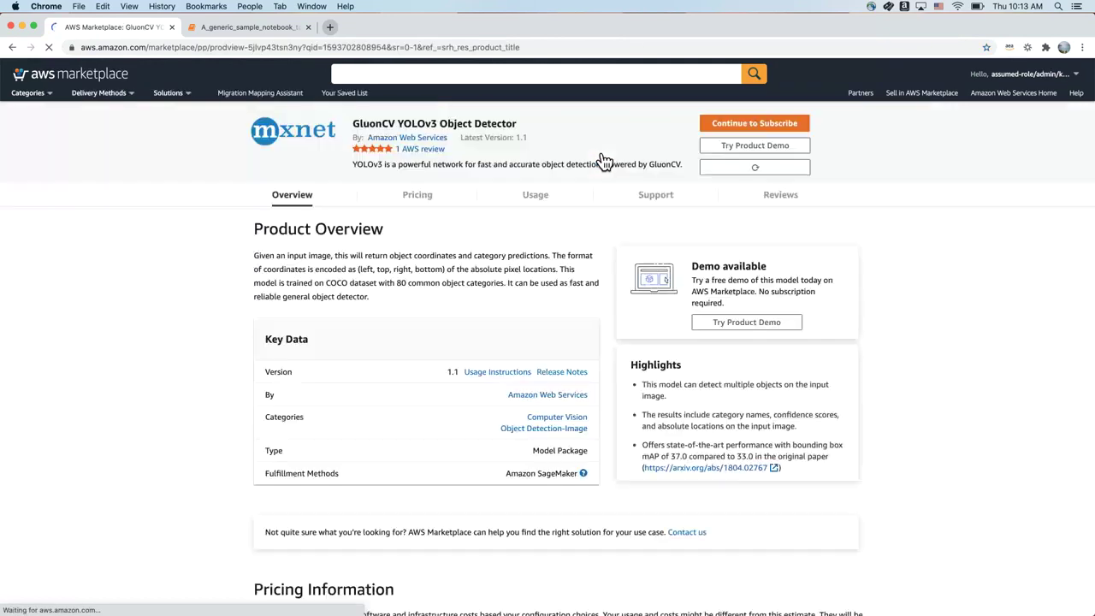
{"action": "left_click", "coordinate": [733, 151]}
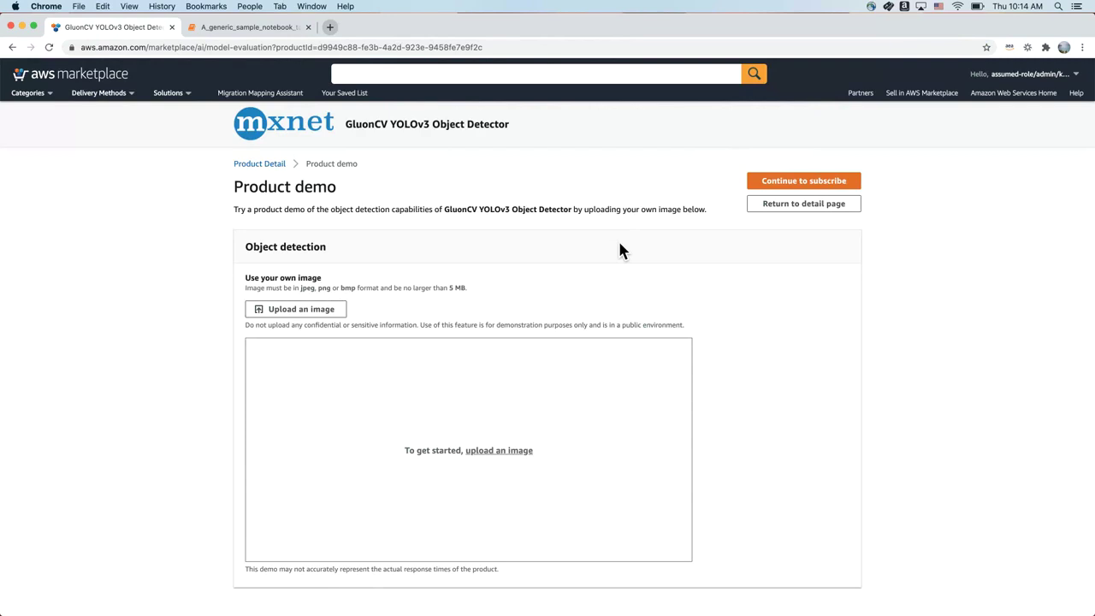
Step: Upload car_damage.jpg to the demo and scroll down to the detection results table
{"action": "left_click", "coordinate": [318, 315]}
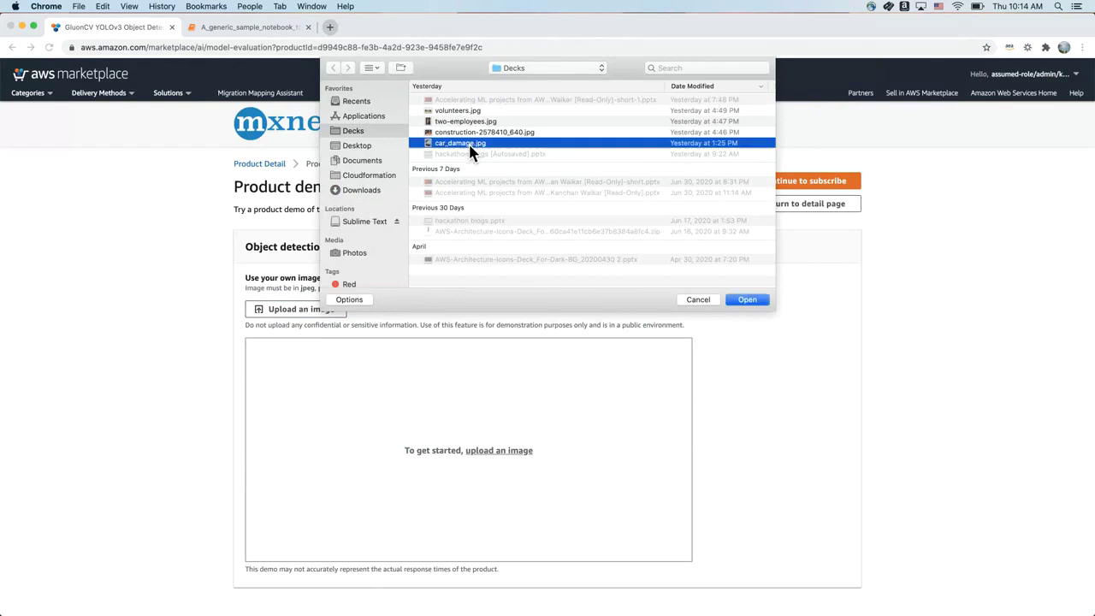
{"action": "double_click", "coordinate": [471, 143]}
{"action": "scroll", "coordinate": [567, 304], "scroll_direction": "down", "scroll_amount": 2}
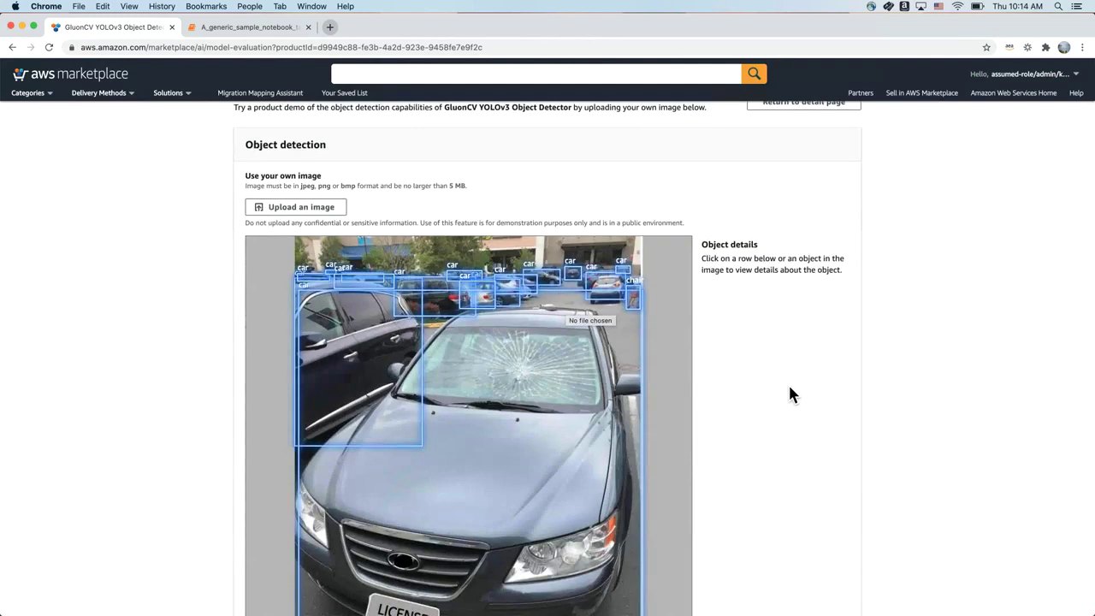
{"action": "scroll", "coordinate": [788, 382], "scroll_direction": "down", "scroll_amount": 1}
{"action": "scroll", "coordinate": [789, 389], "scroll_direction": "down", "scroll_amount": 1}
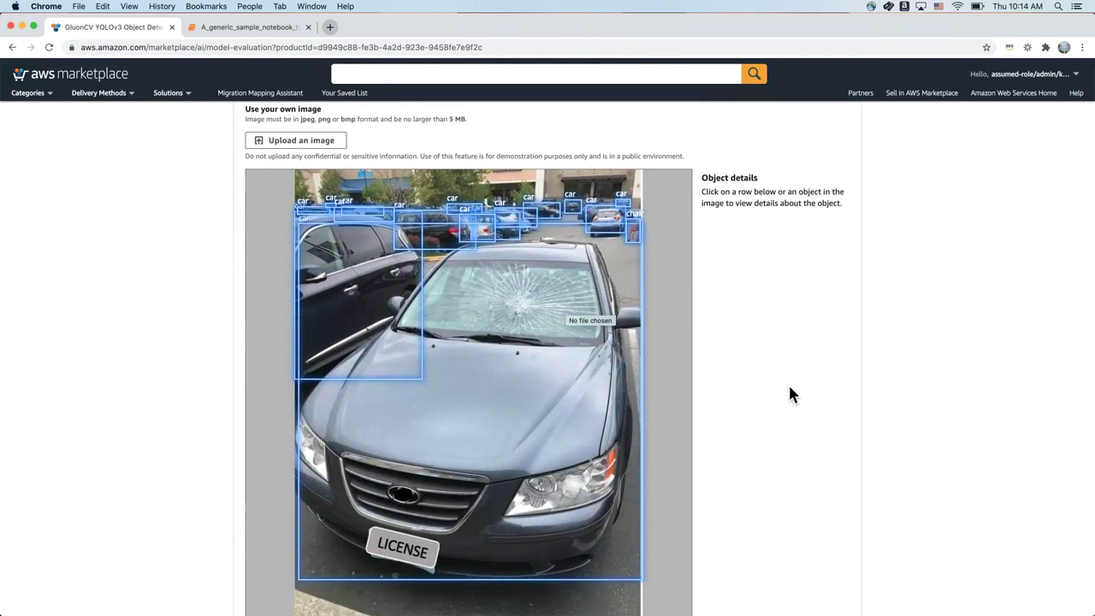
{"action": "scroll", "coordinate": [788, 394], "scroll_direction": "down", "scroll_amount": 1}
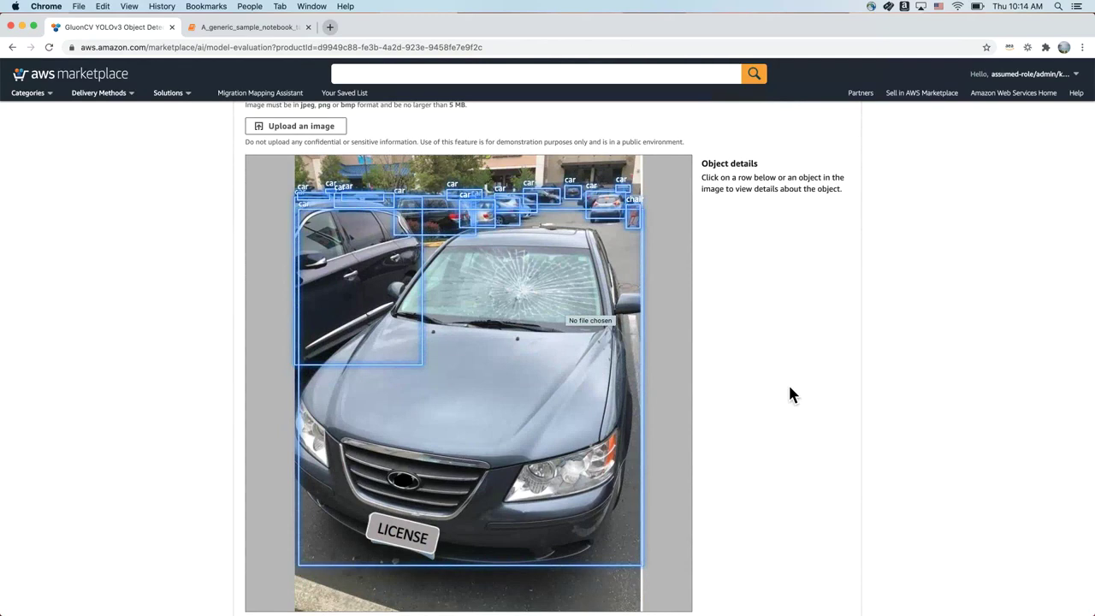
{"action": "scroll", "coordinate": [788, 394], "scroll_direction": "down", "scroll_amount": 1}
{"action": "scroll", "coordinate": [788, 395], "scroll_direction": "down", "scroll_amount": 5}
{"action": "scroll", "coordinate": [788, 395], "scroll_direction": "down", "scroll_amount": 3}
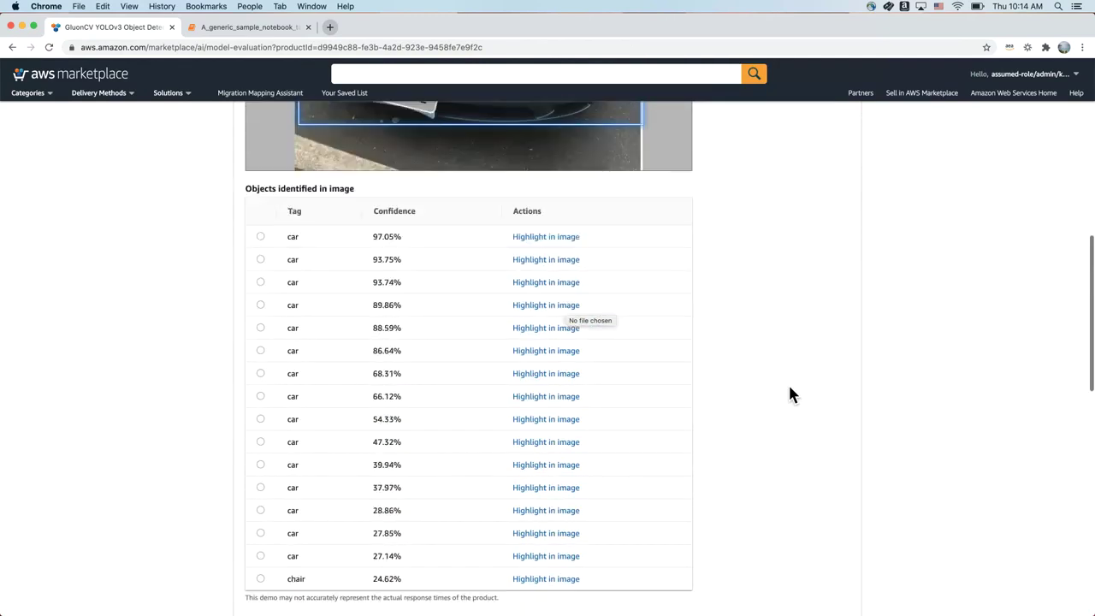
Step: Highlight the 86.64%, 97.05% and 37.97% car detections on the image
{"action": "left_click", "coordinate": [552, 314]}
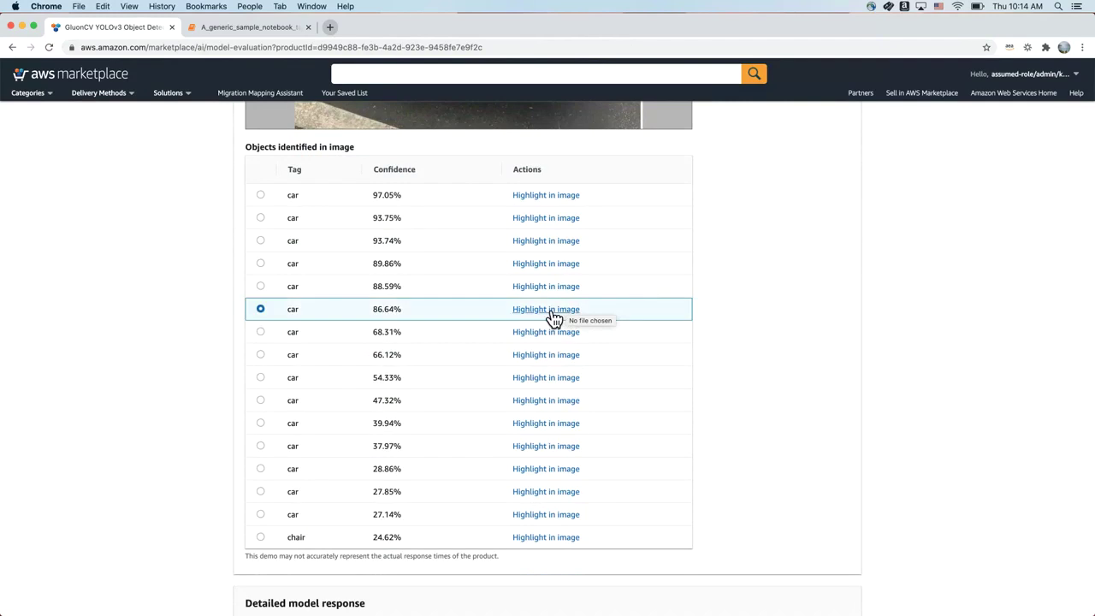
{"action": "scroll", "coordinate": [554, 316], "scroll_direction": "up", "scroll_amount": 3}
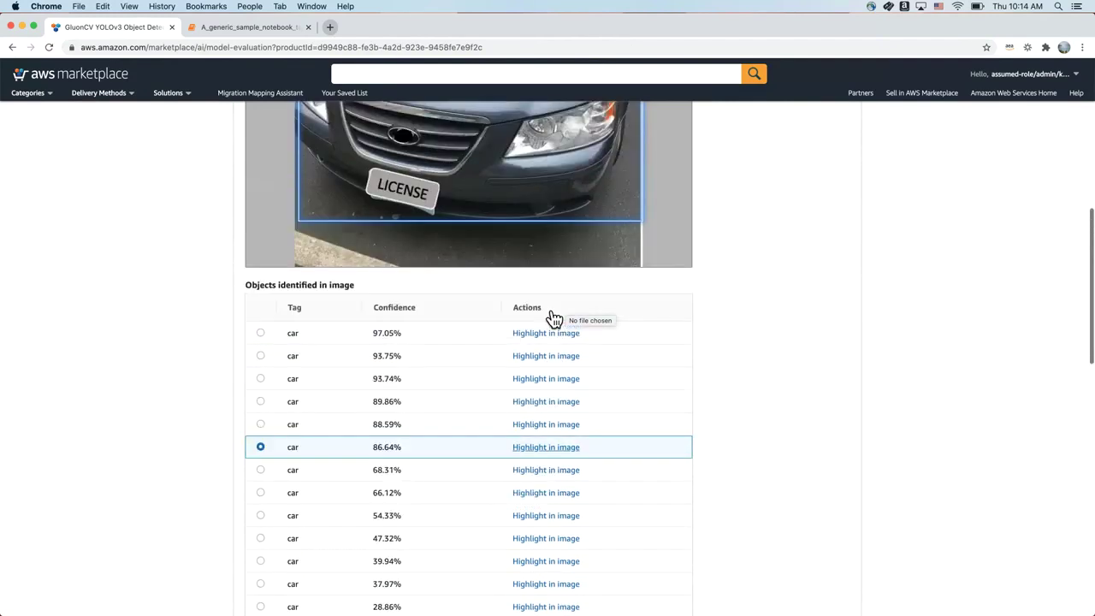
{"action": "left_click", "coordinate": [562, 347]}
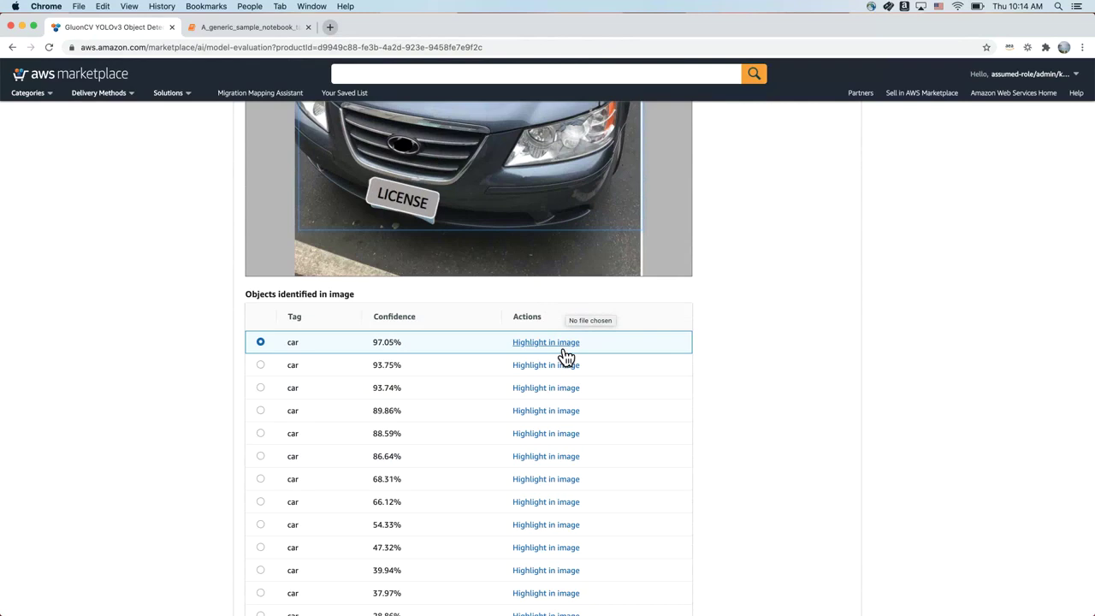
{"action": "scroll", "coordinate": [566, 357], "scroll_direction": "down", "scroll_amount": 5}
{"action": "left_click", "coordinate": [564, 351]}
{"action": "scroll", "coordinate": [566, 357], "scroll_direction": "down", "scroll_amount": 2}
{"action": "scroll", "coordinate": [558, 350], "scroll_direction": "down", "scroll_amount": 2}
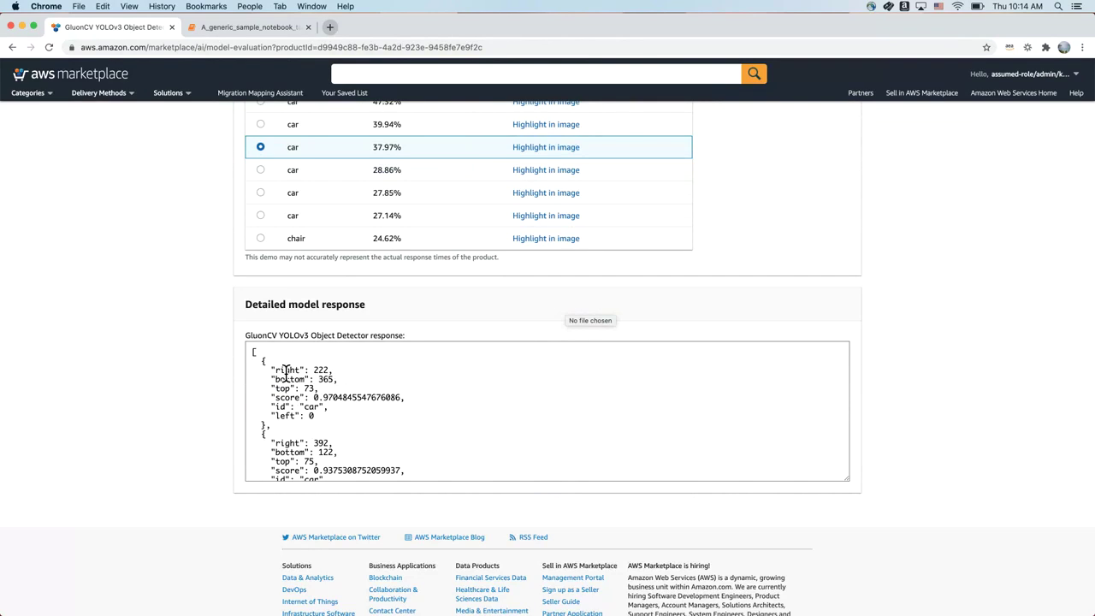
{"action": "scroll", "coordinate": [746, 319], "scroll_direction": "up", "scroll_amount": 1}
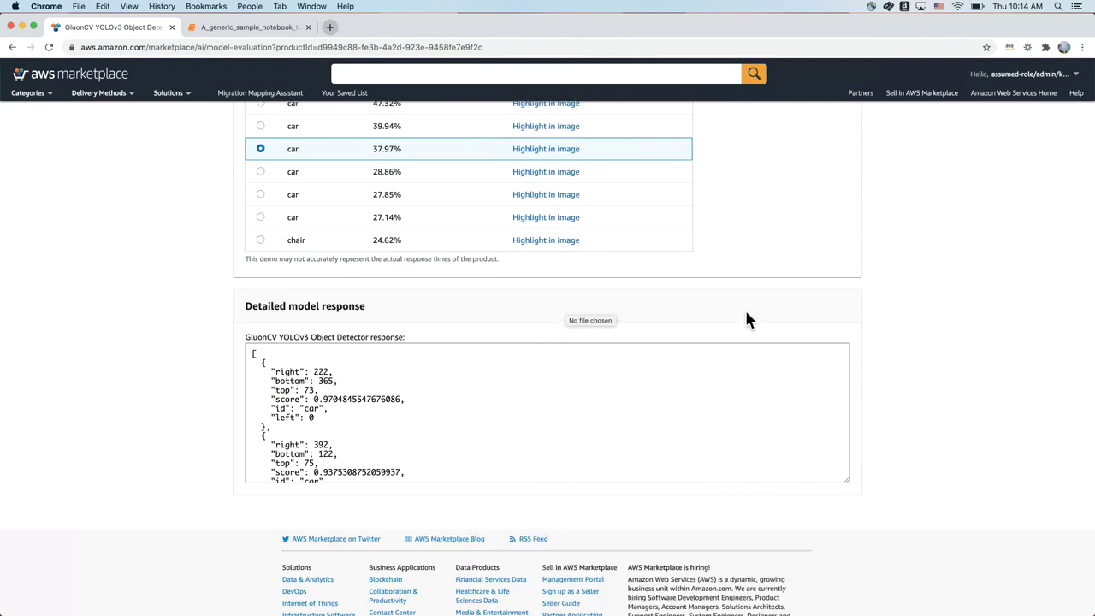
{"action": "scroll", "coordinate": [746, 319], "scroll_direction": "up", "scroll_amount": 15}
{"action": "scroll", "coordinate": [746, 319], "scroll_direction": "up", "scroll_amount": 2}
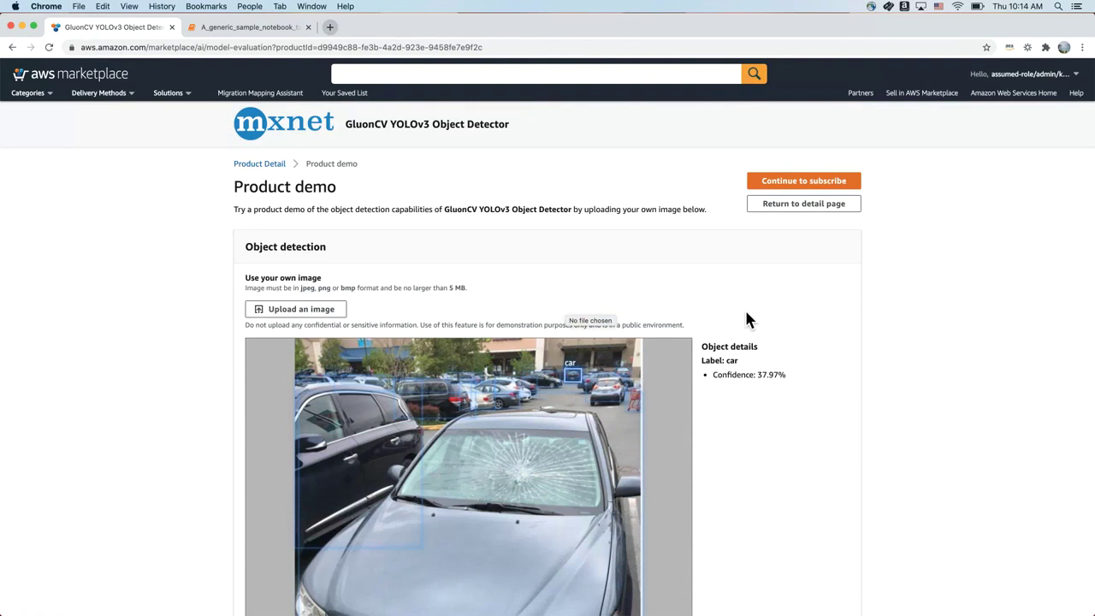
Step: Go to the subscription page, review the $0.00 pricing terms, and continue to configuration
{"action": "left_click", "coordinate": [809, 190]}
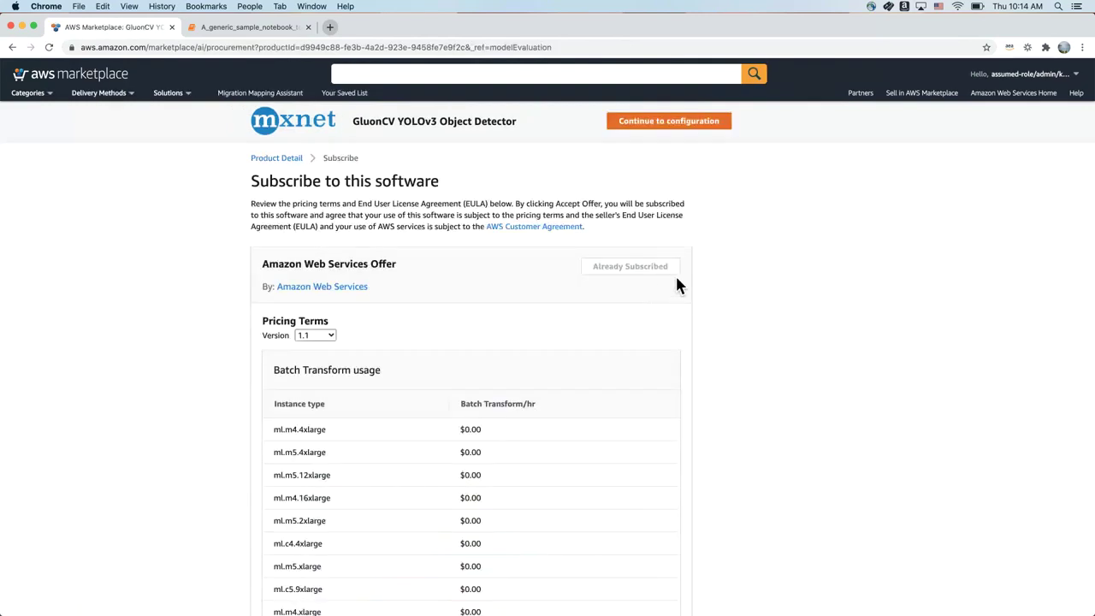
{"action": "scroll", "coordinate": [676, 279], "scroll_direction": "down", "scroll_amount": 5}
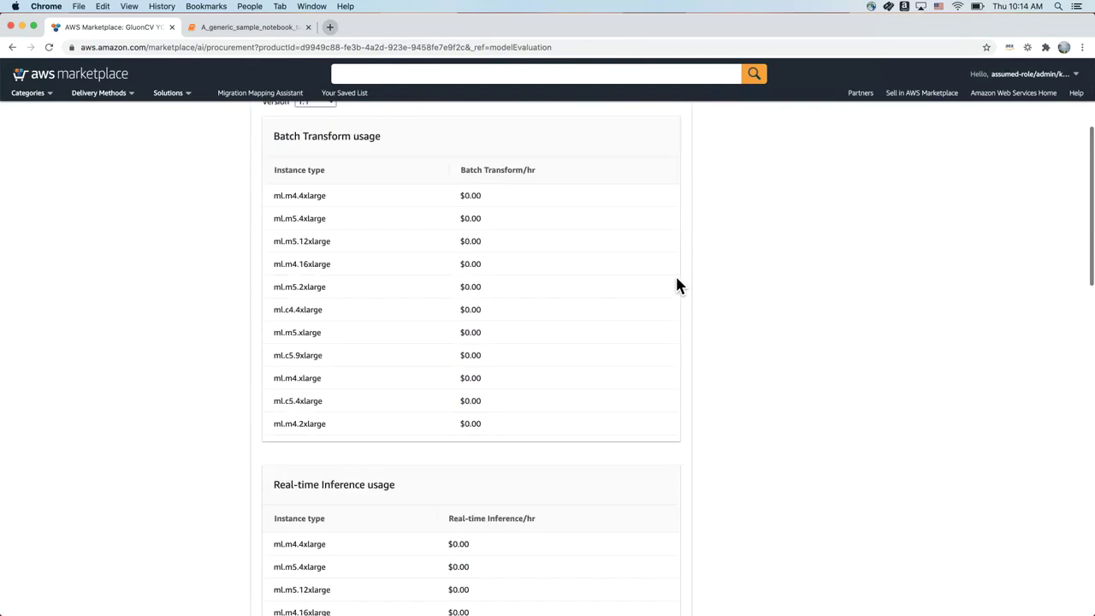
{"action": "scroll", "coordinate": [677, 285], "scroll_direction": "down", "scroll_amount": 3}
{"action": "scroll", "coordinate": [762, 362], "scroll_direction": "down", "scroll_amount": 5}
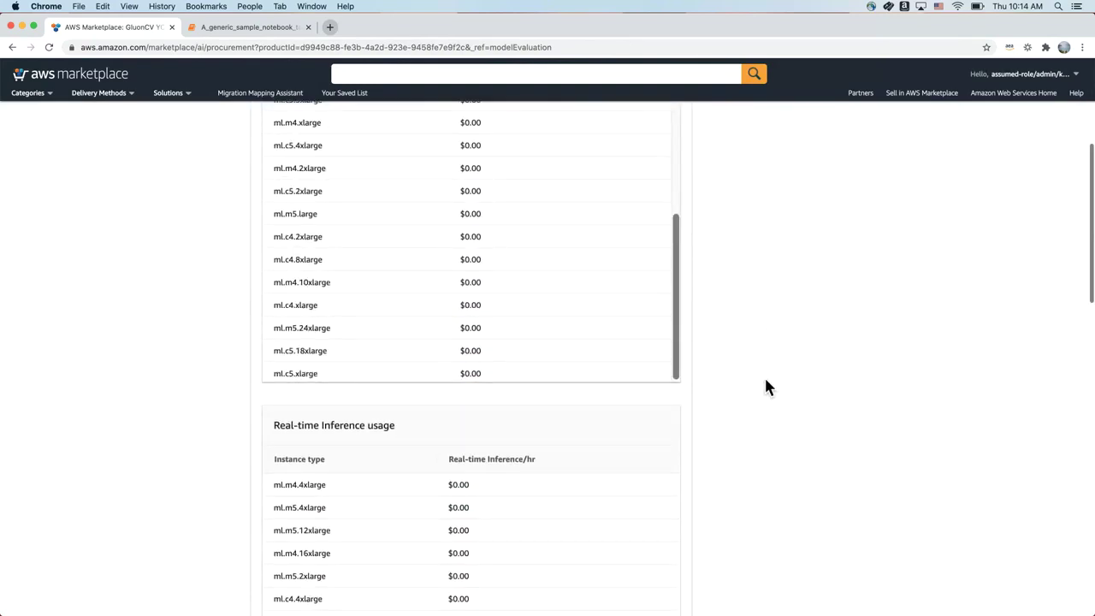
{"action": "scroll", "coordinate": [764, 387], "scroll_direction": "down", "scroll_amount": 3}
{"action": "scroll", "coordinate": [764, 386], "scroll_direction": "up", "scroll_amount": 20}
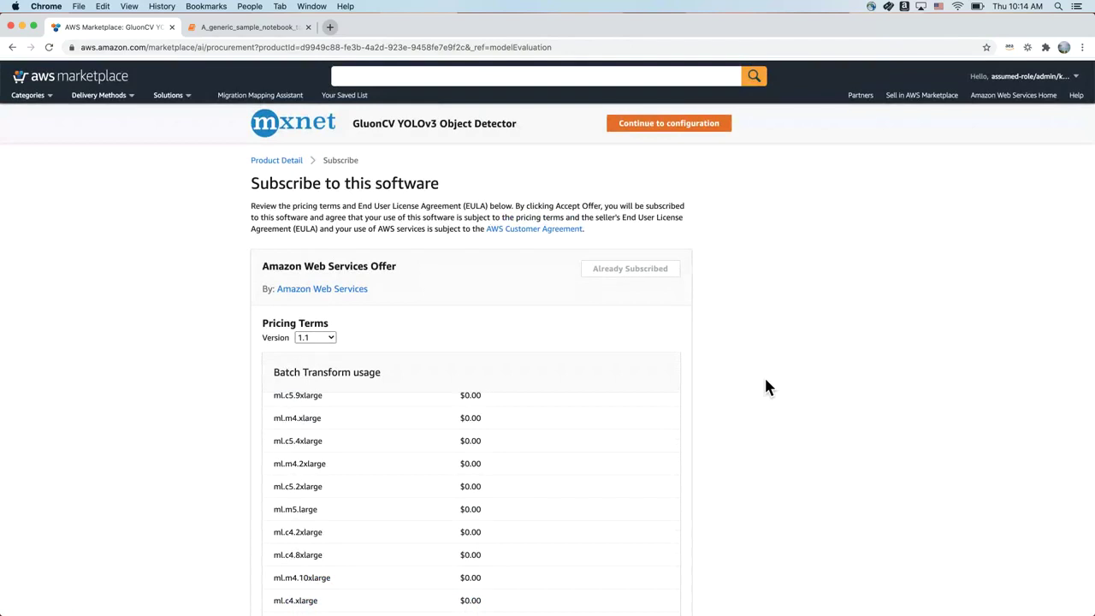
{"action": "left_click", "coordinate": [669, 126]}
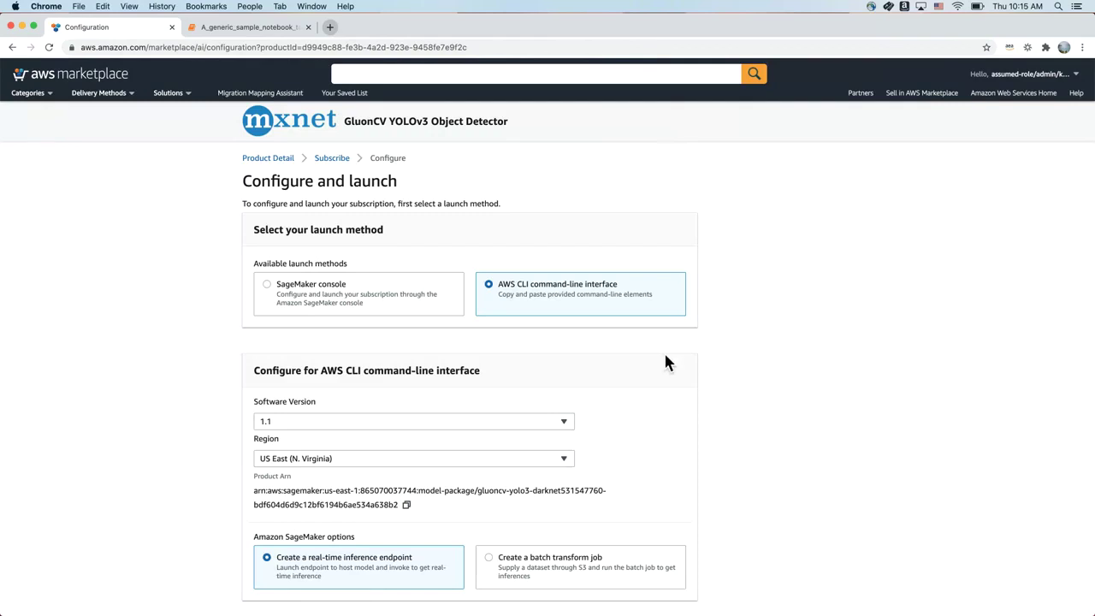
Step: Choose the SageMaker console launch method and view the model in Amazon SageMaker
{"action": "left_click", "coordinate": [269, 286]}
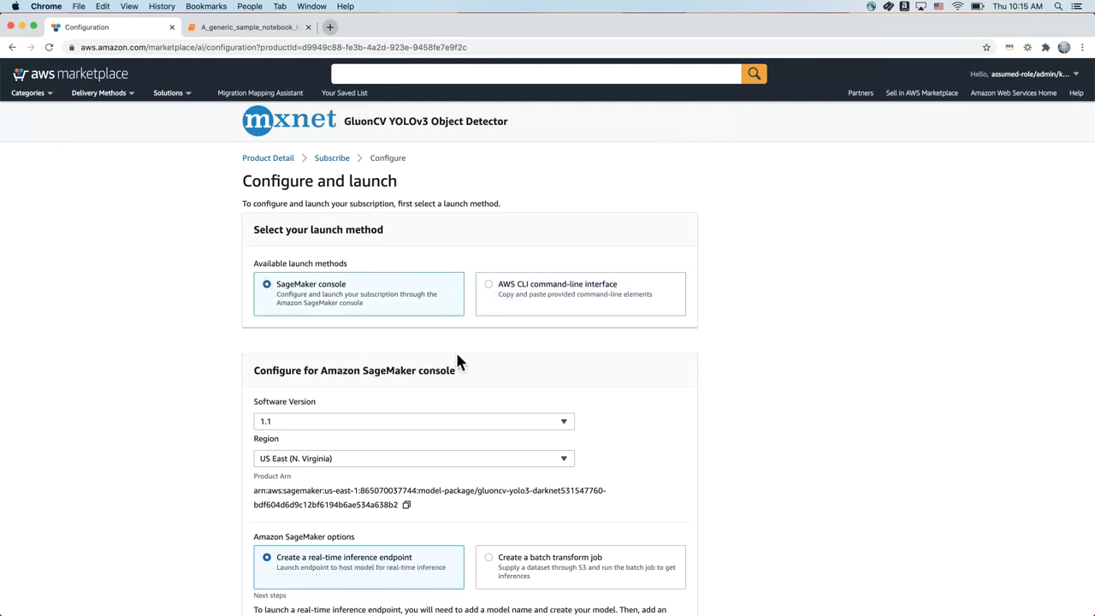
{"action": "scroll", "coordinate": [458, 362], "scroll_direction": "down", "scroll_amount": 3}
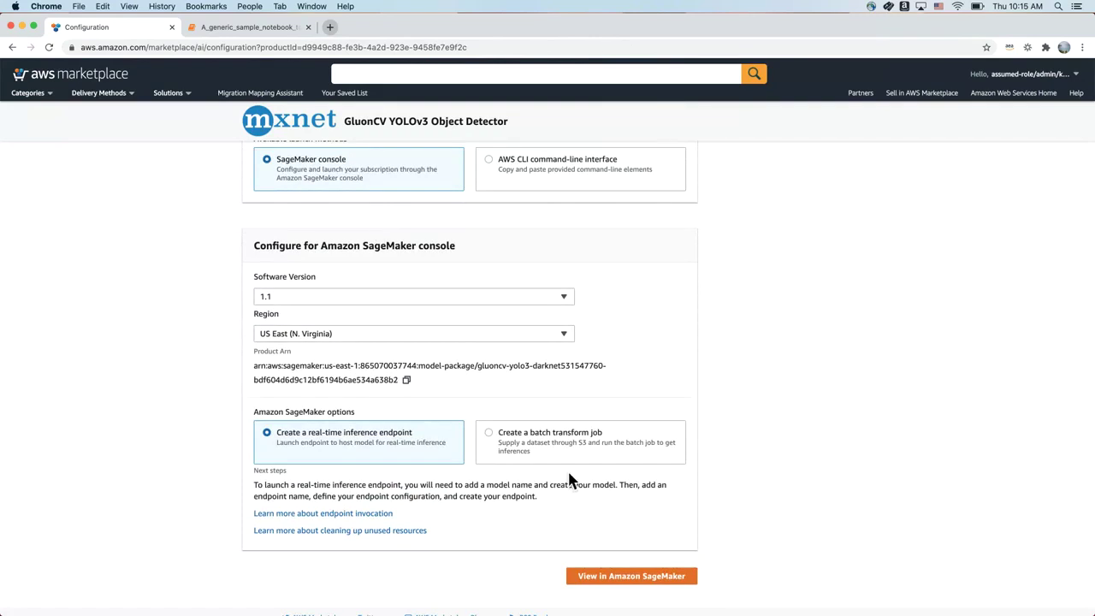
{"action": "left_click", "coordinate": [673, 590]}
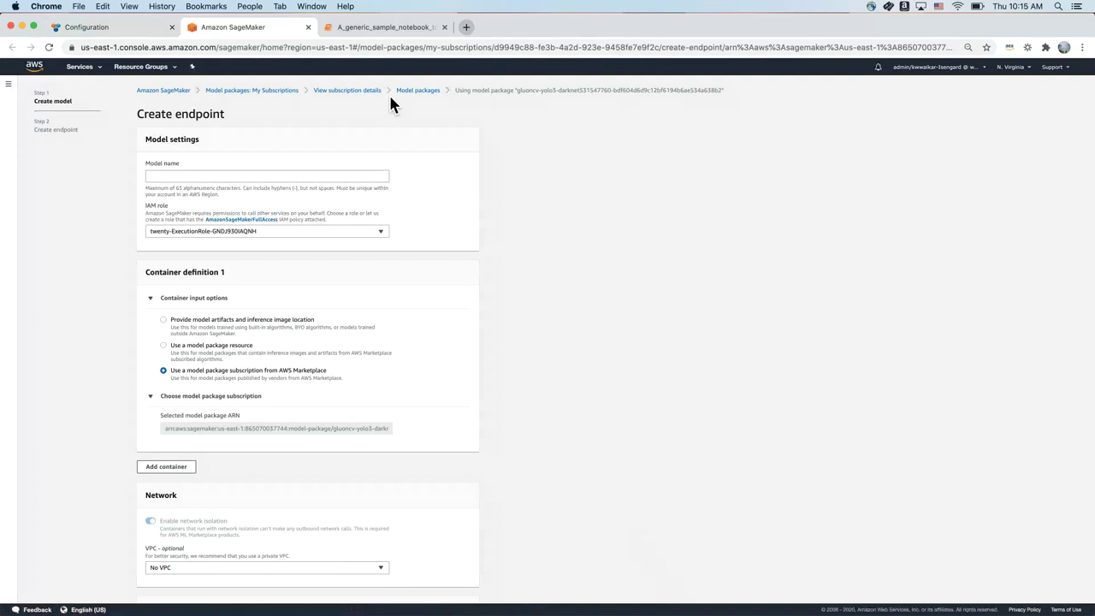
Step: In A_generic_sample_notebook, scroll to the In [14] output listing car, chair and person detections
{"action": "left_click", "coordinate": [391, 29]}
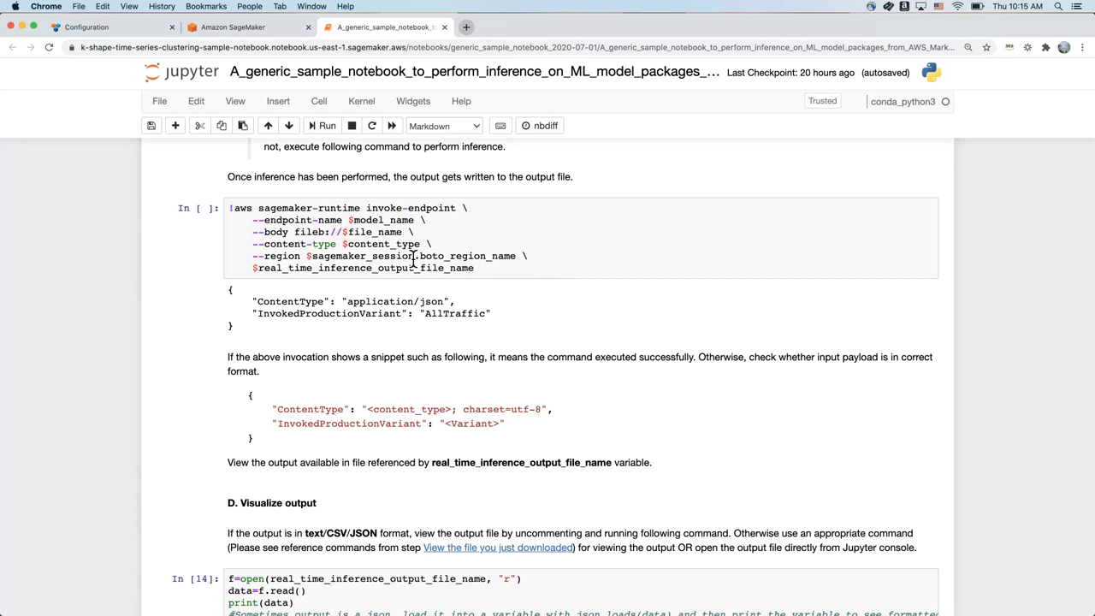
{"action": "scroll", "coordinate": [414, 259], "scroll_direction": "down", "scroll_amount": 1}
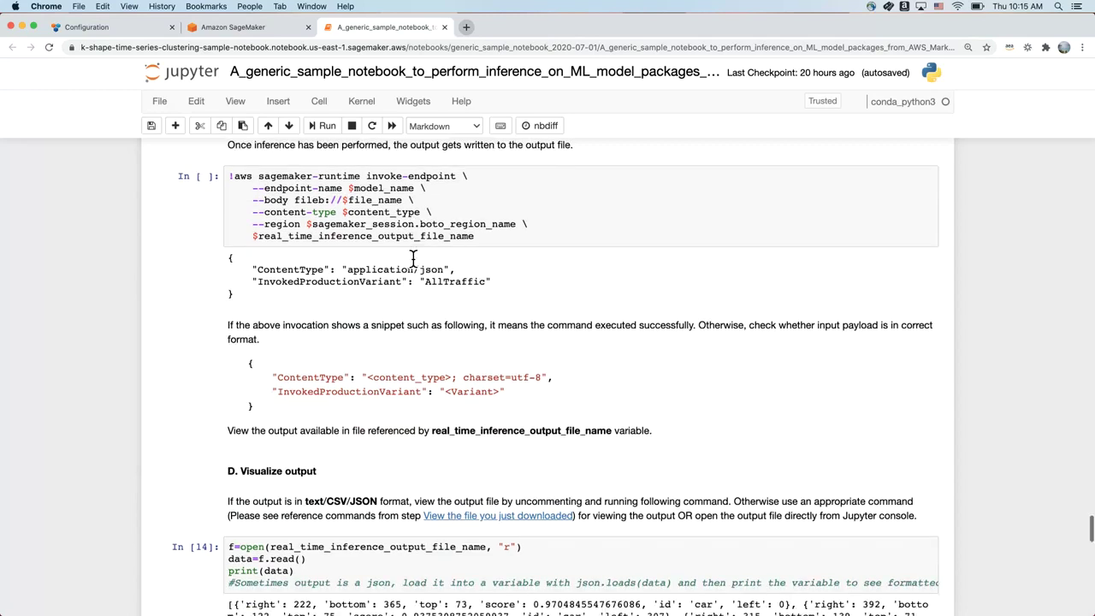
{"action": "scroll", "coordinate": [414, 259], "scroll_direction": "down", "scroll_amount": 3}
{"action": "scroll", "coordinate": [414, 262], "scroll_direction": "down", "scroll_amount": 3}
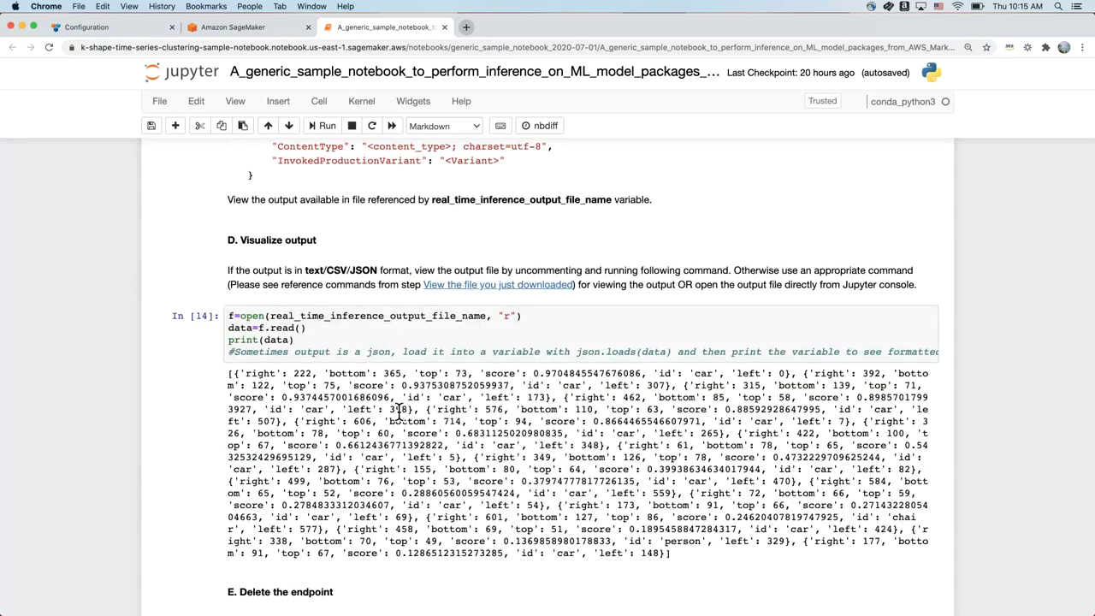